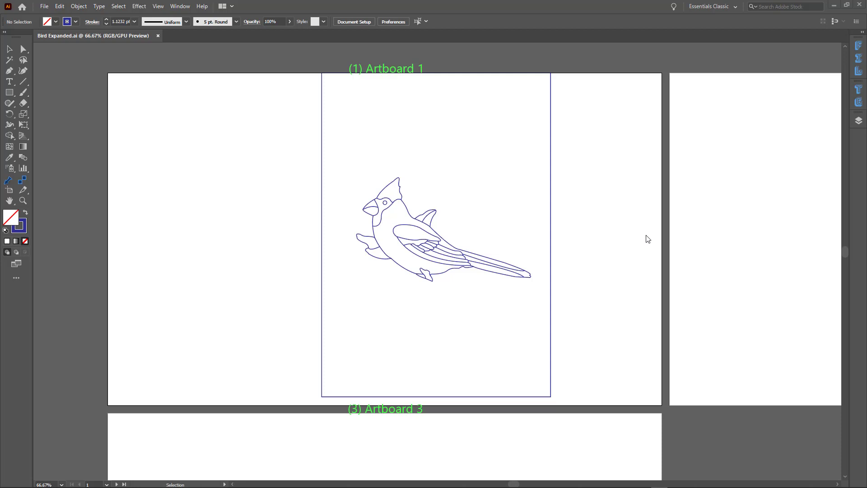
Ungroup the bird's top-level <Group> in Layer 1 and widen the Layers panel.
click(859, 123)
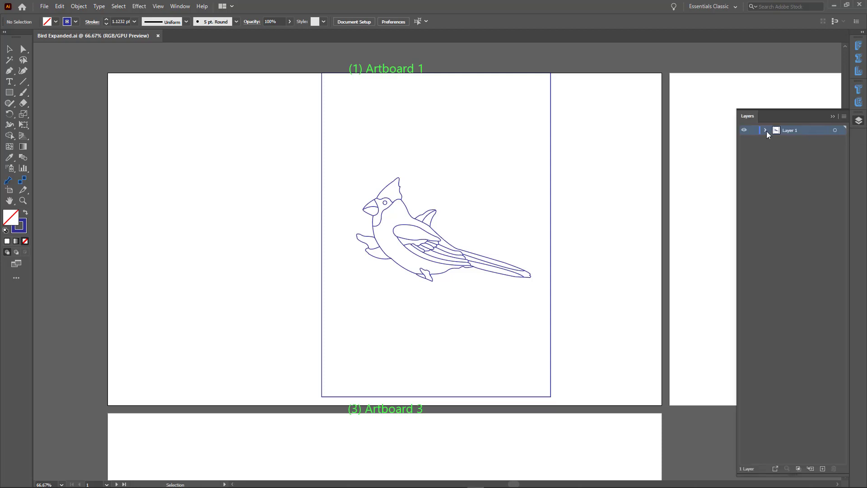
click(765, 130)
click(834, 140)
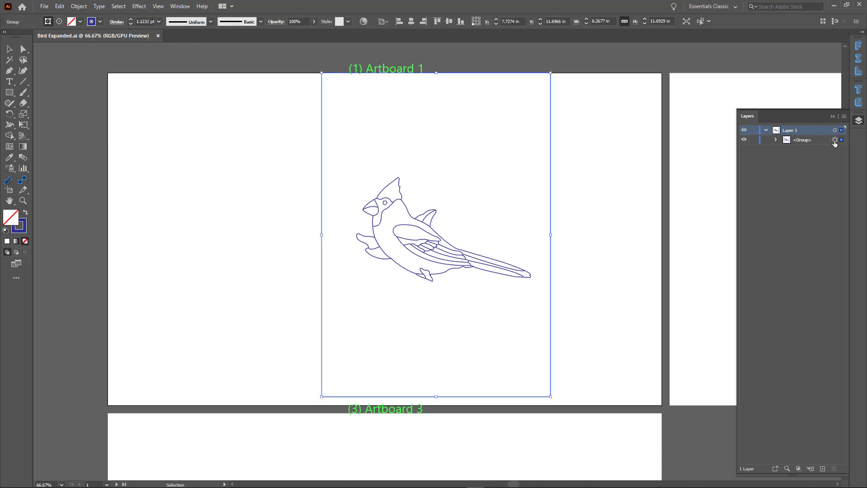
right_click(605, 189)
click(631, 267)
drag(736, 139, 703, 139)
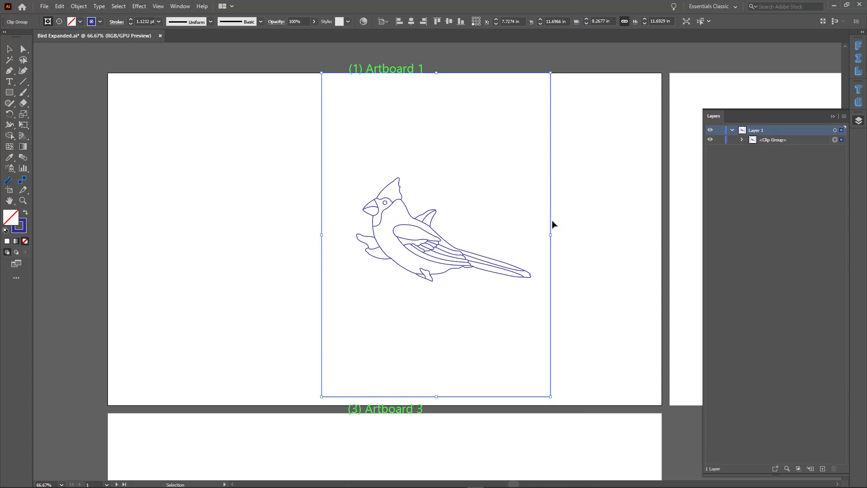
Release the outer clipping mask, then release the remaining inner Clip Group's mask.
right_click(552, 221)
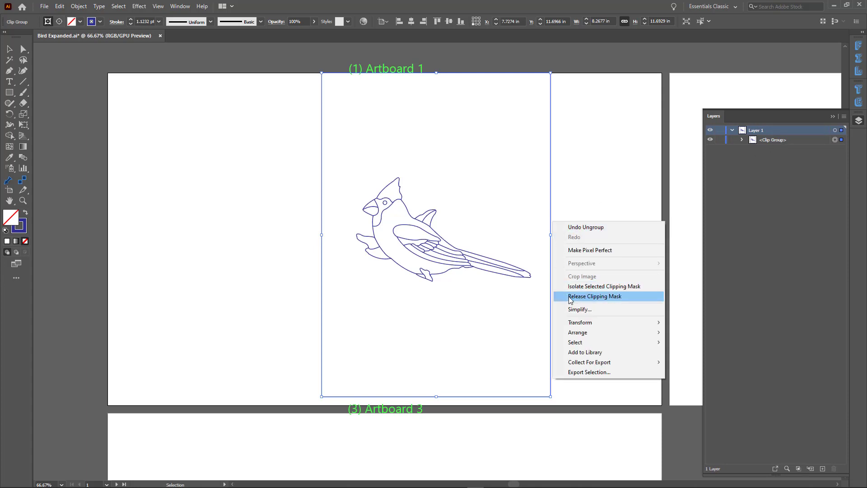
click(592, 299)
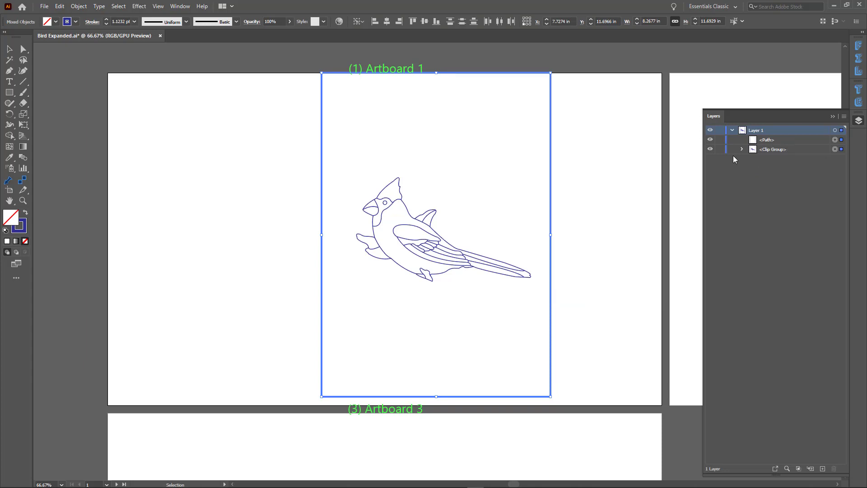
right_click(561, 250)
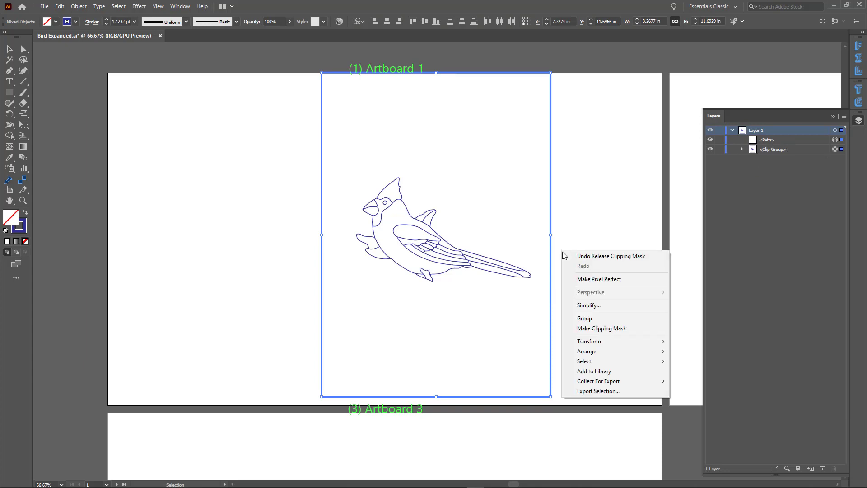
click(834, 150)
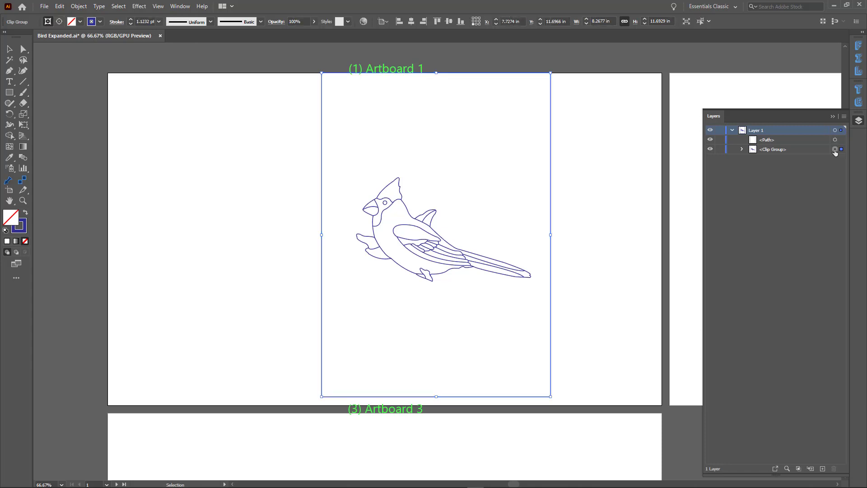
right_click(609, 217)
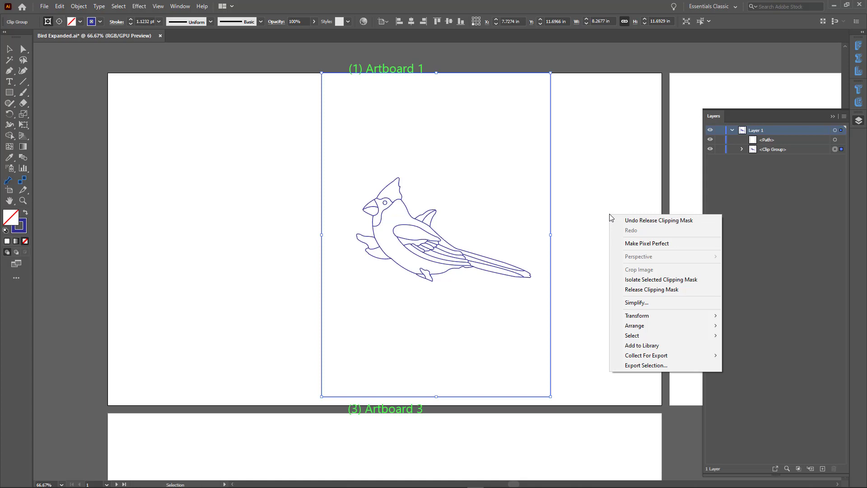
click(640, 290)
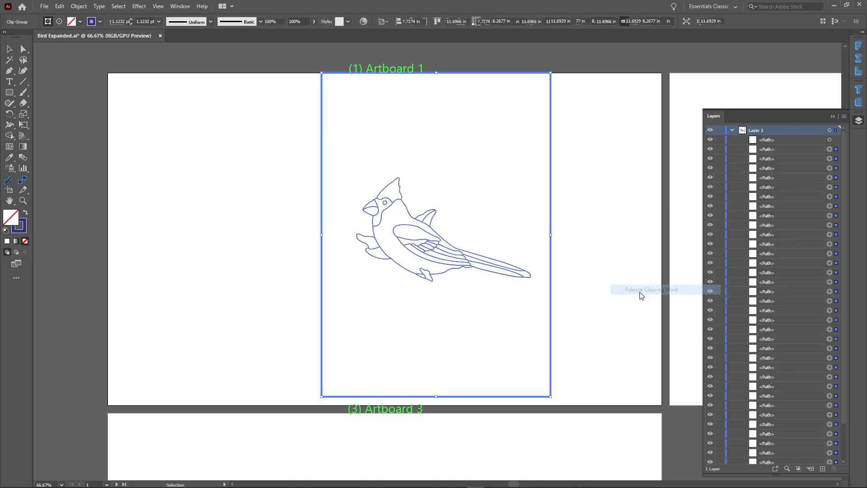
scroll(790, 165, down, 2)
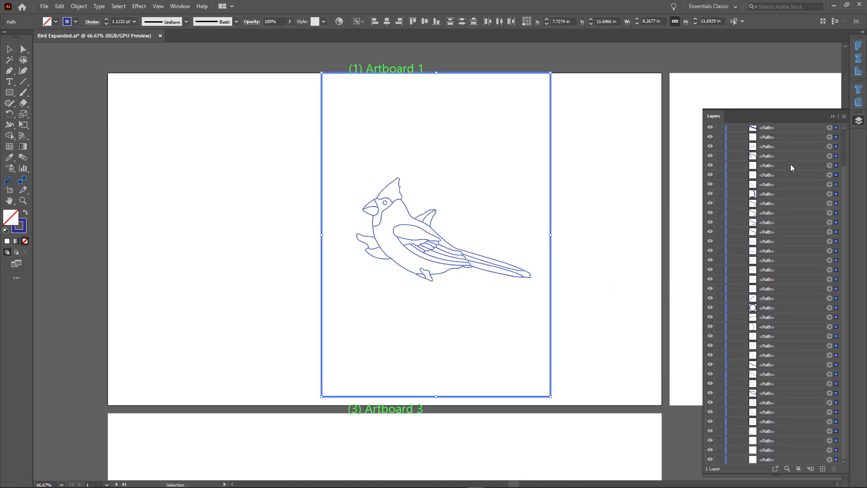
scroll(845, 185, up, 2)
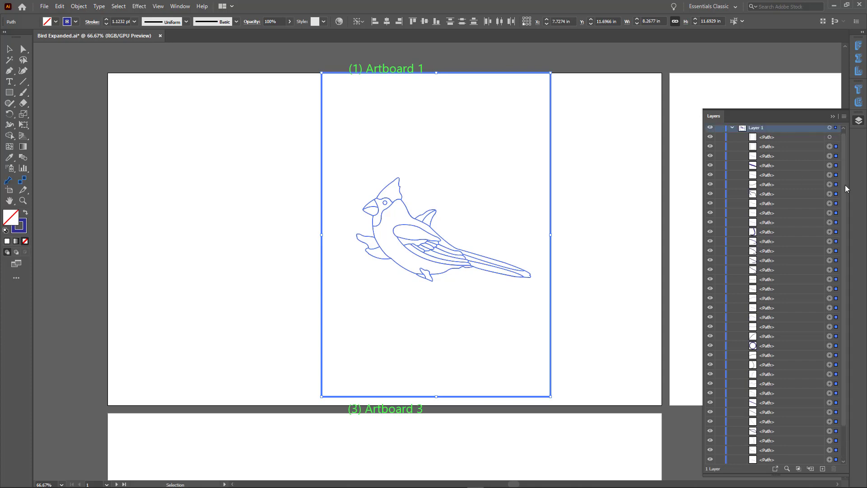
Drag two tail strokes away to confirm they are separate paths, undoing each move.
click(625, 203)
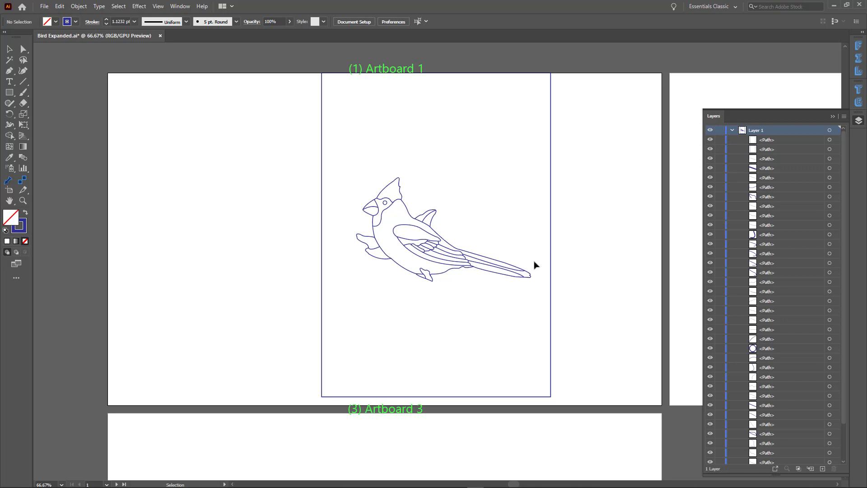
drag(514, 281, 498, 304)
key(ctrl+z)
click(507, 265)
drag(514, 270, 523, 242)
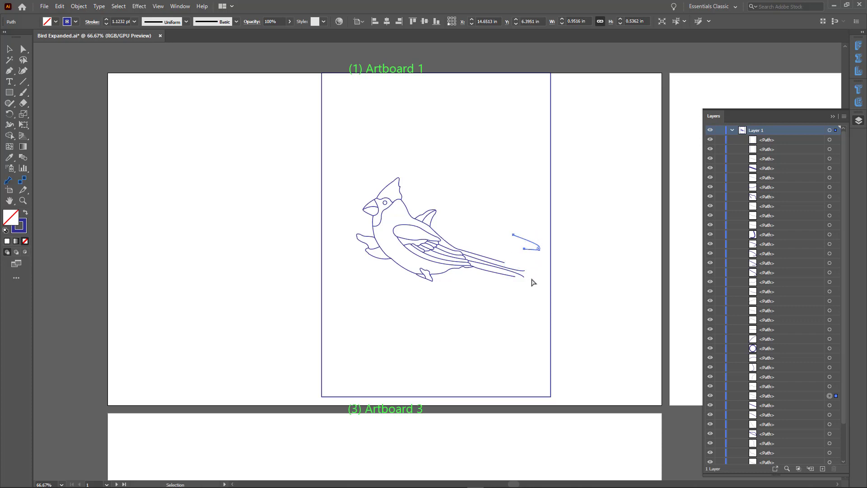
key(ctrl+z)
Turn on View > Hide Bounding Box and deselect the tail path.
click(159, 7)
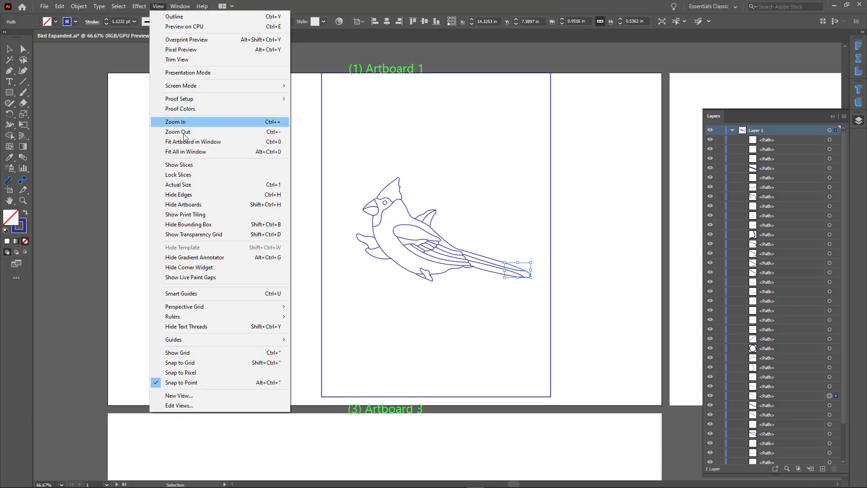
click(204, 224)
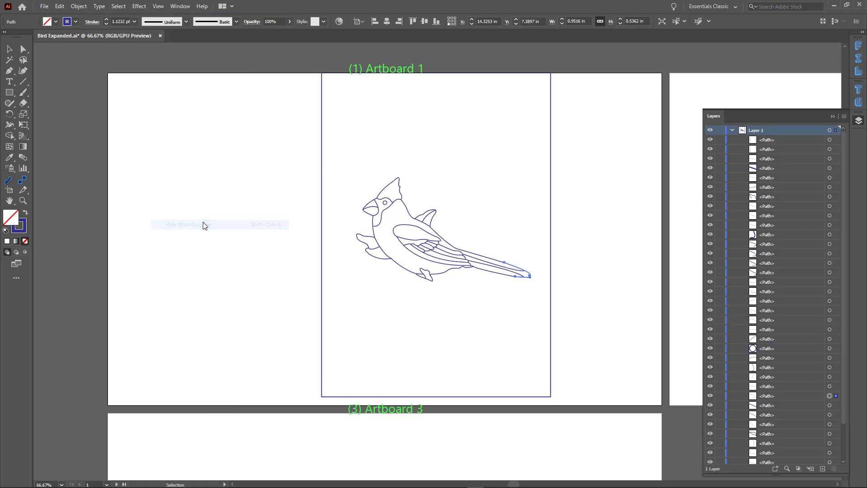
click(458, 305)
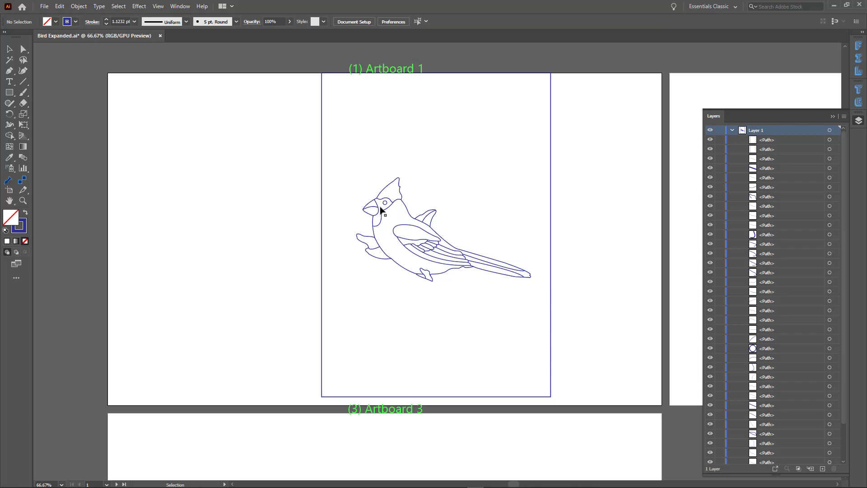
Test-move the head's top line and undo it, then marquee-select all the bird's paths.
scroll(380, 210, up, 3)
scroll(380, 210, up, 3)
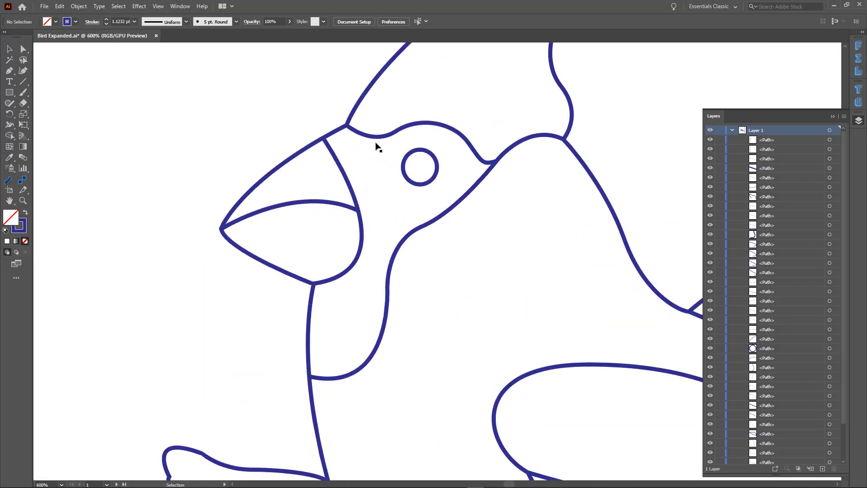
drag(383, 139, 371, 165)
key(ctrl+z)
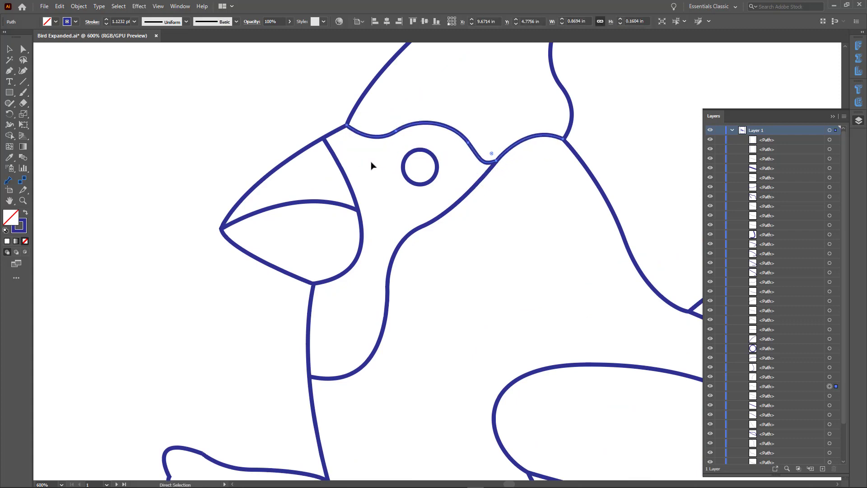
scroll(371, 165, down, 5)
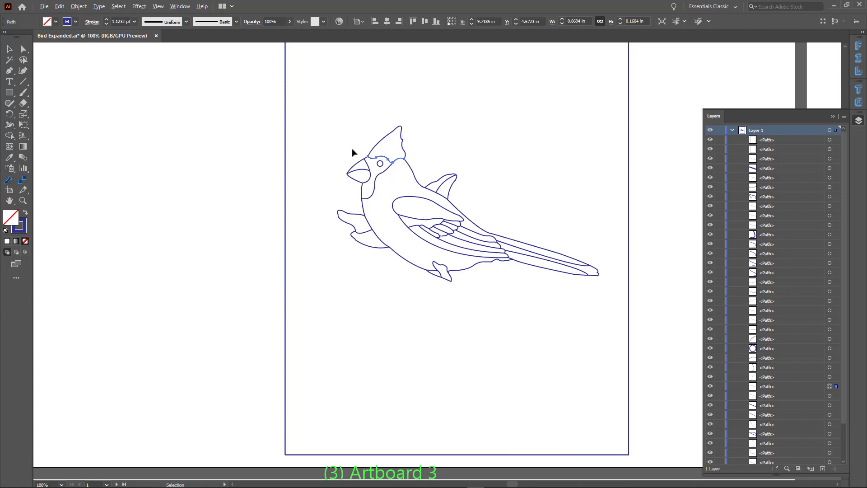
drag(253, 88, 651, 328)
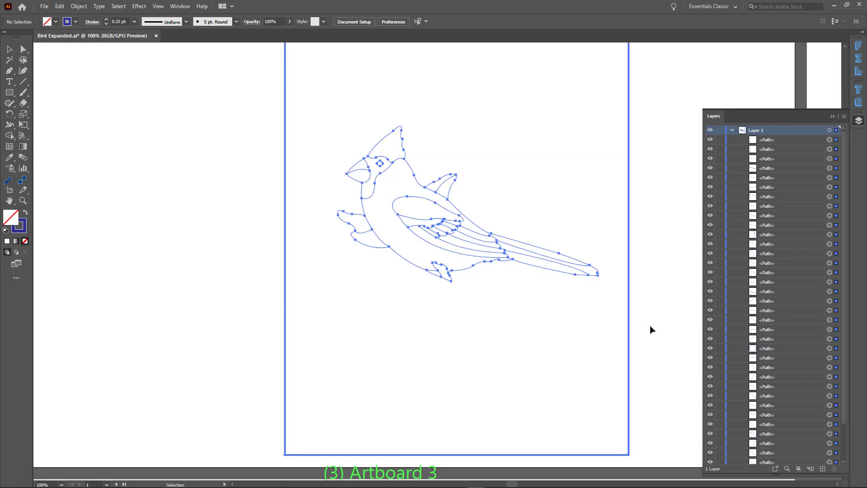
Set the fill to #DFEA9A and paint the cardinal's body with the Live Paint Bucket.
click(12, 142)
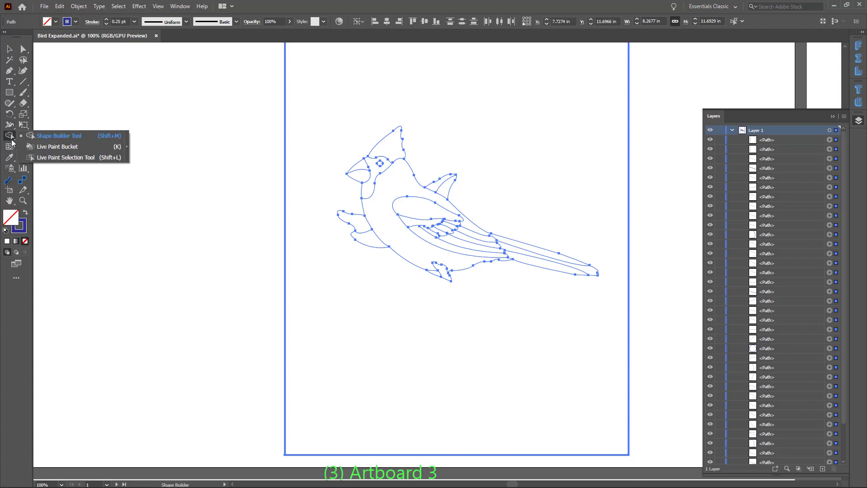
click(63, 151)
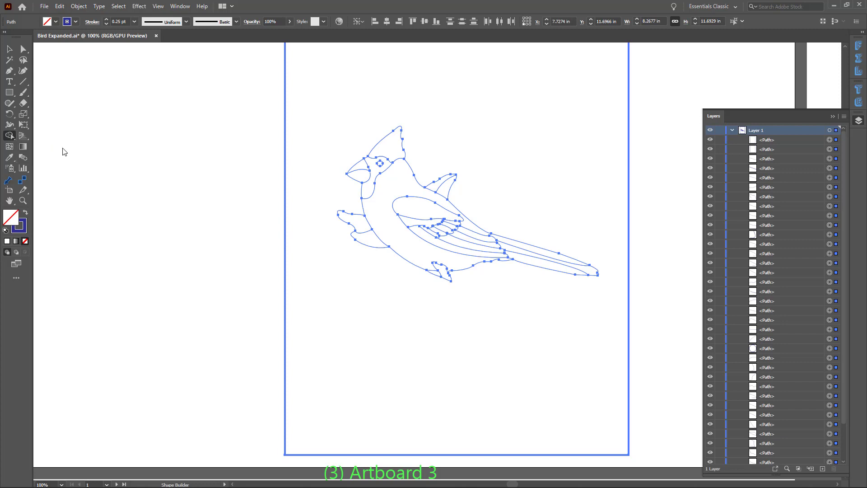
double_click(15, 222)
click(333, 148)
click(397, 153)
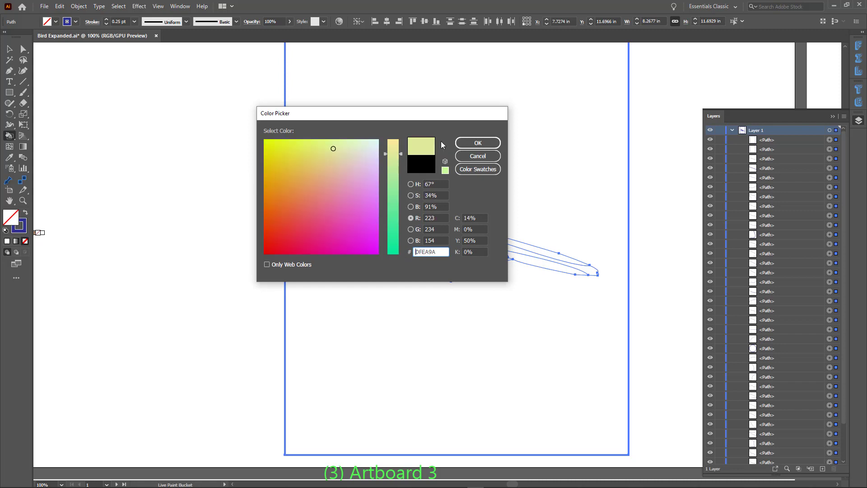
click(476, 143)
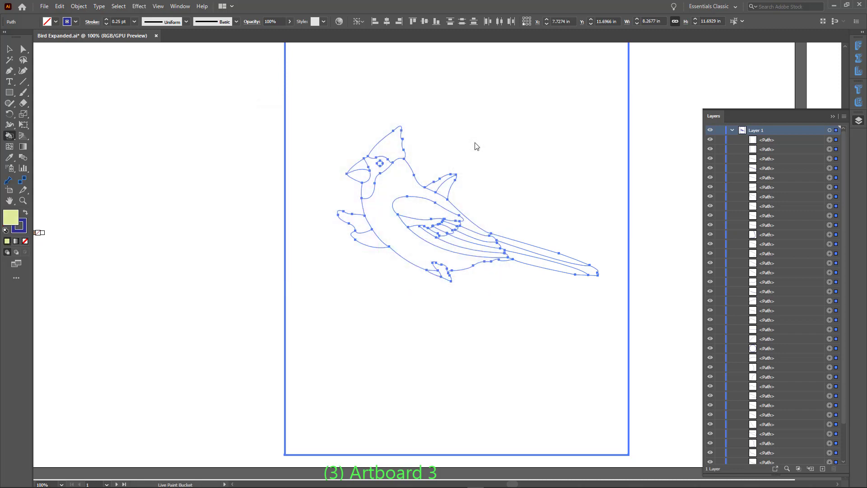
click(395, 180)
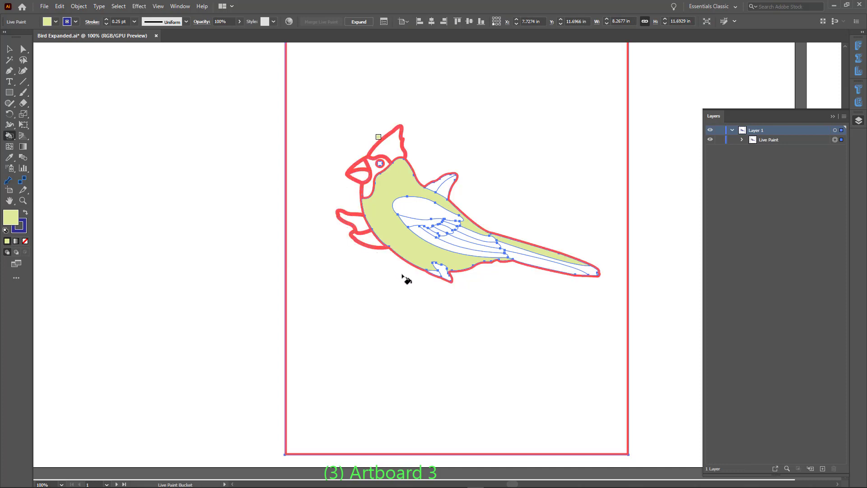
Paint the background, body, tail, wing and two crest regions with #DFEA9A.
click(489, 278)
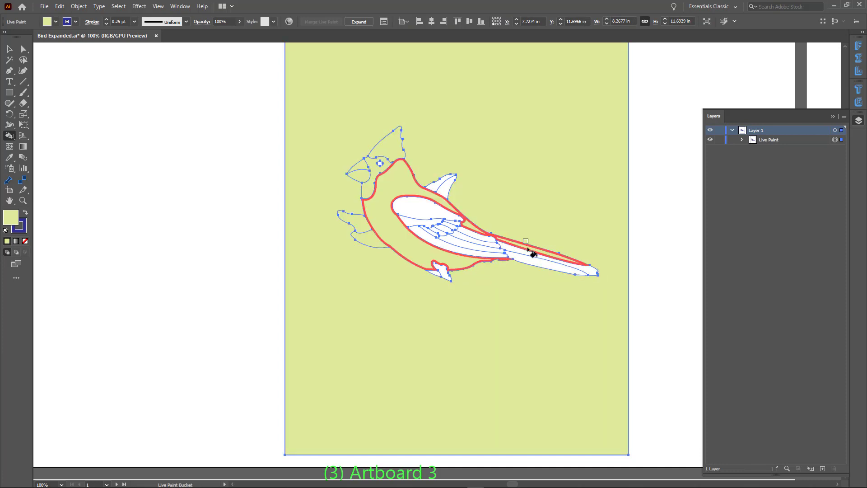
mouse_move(522, 253)
mouse_down()
mouse_move(481, 254)
mouse_move(442, 220)
mouse_move(418, 218)
mouse_move(429, 231)
mouse_move(482, 233)
mouse_move(472, 230)
mouse_move(428, 269)
mouse_up()
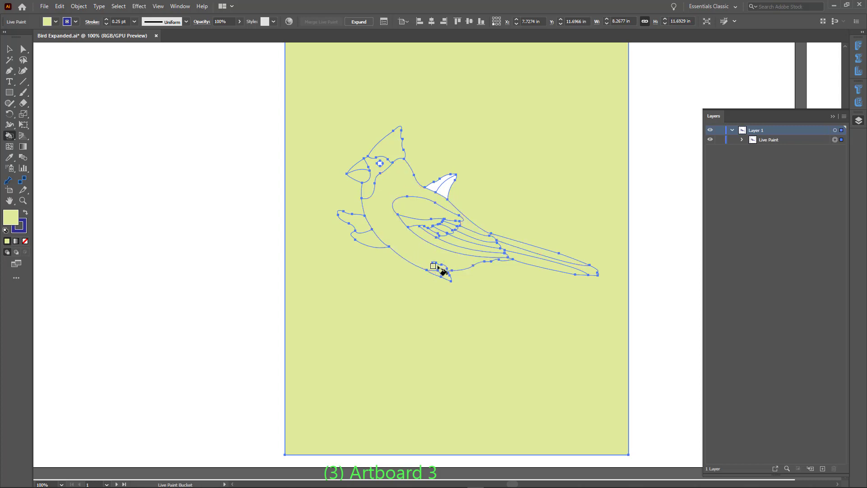
click(450, 189)
click(435, 186)
click(9, 49)
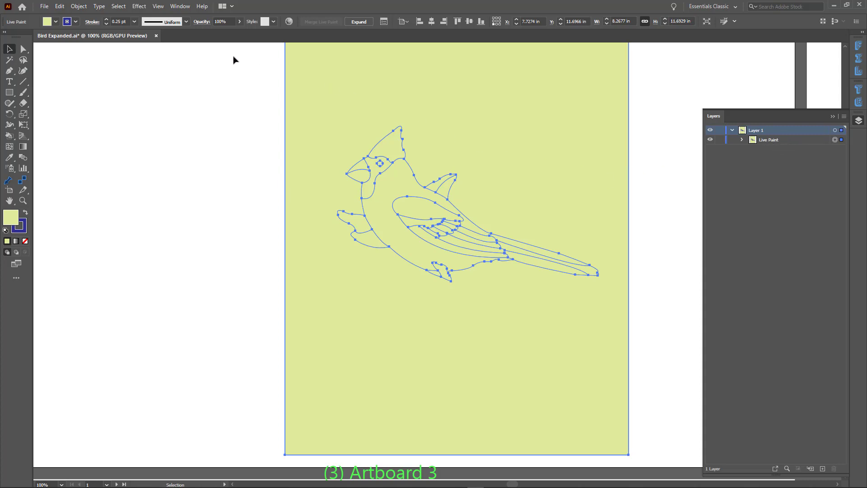
Expand the Live Paint with Object > Live Paint > Expand, then ungroup the result into line-art and fill groups.
click(79, 6)
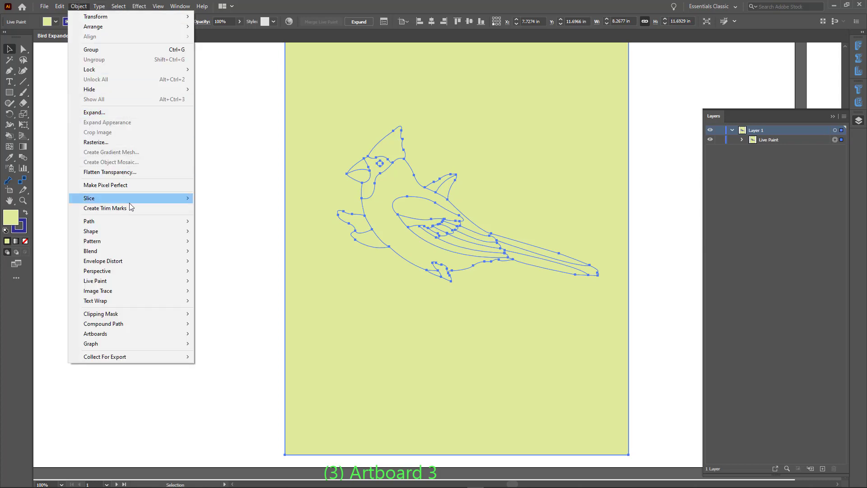
mouse_move(148, 279)
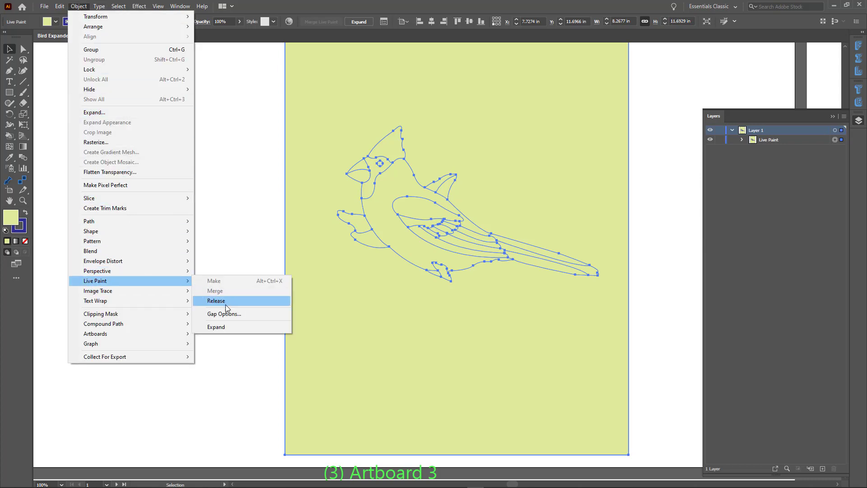
click(233, 327)
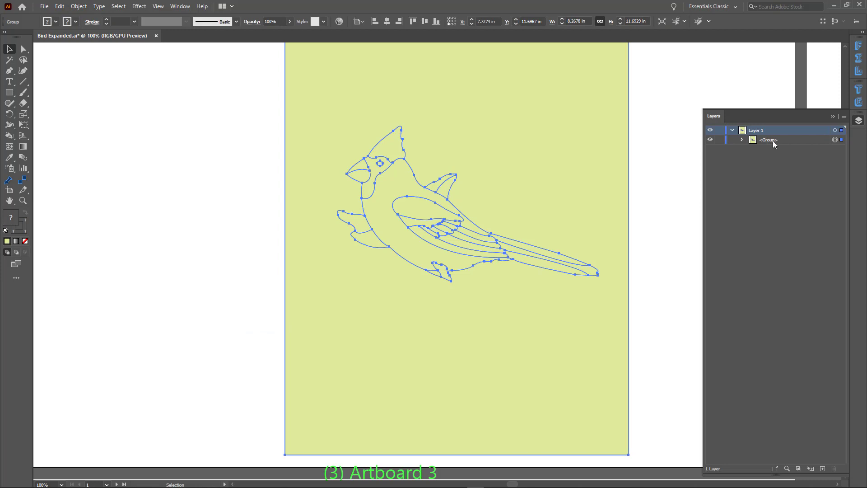
click(742, 139)
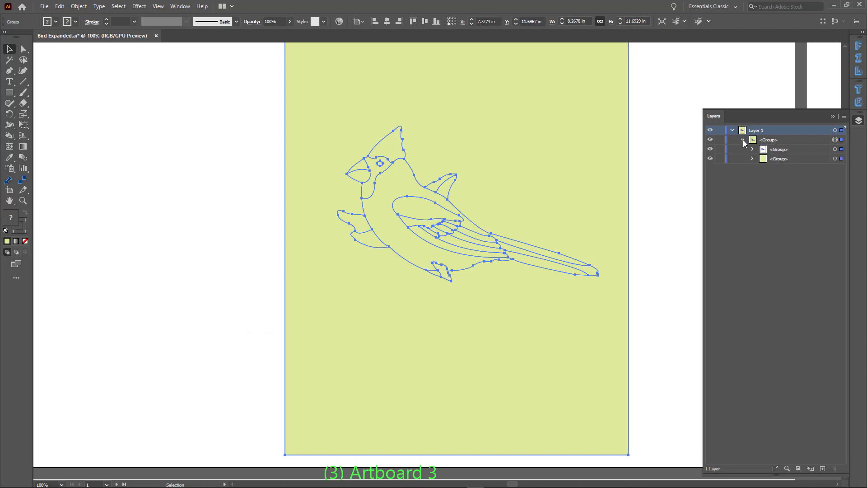
right_click(657, 187)
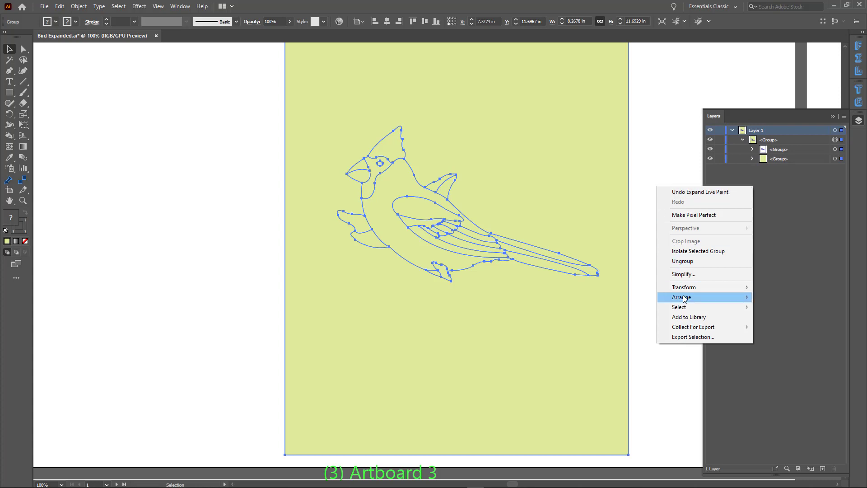
click(681, 261)
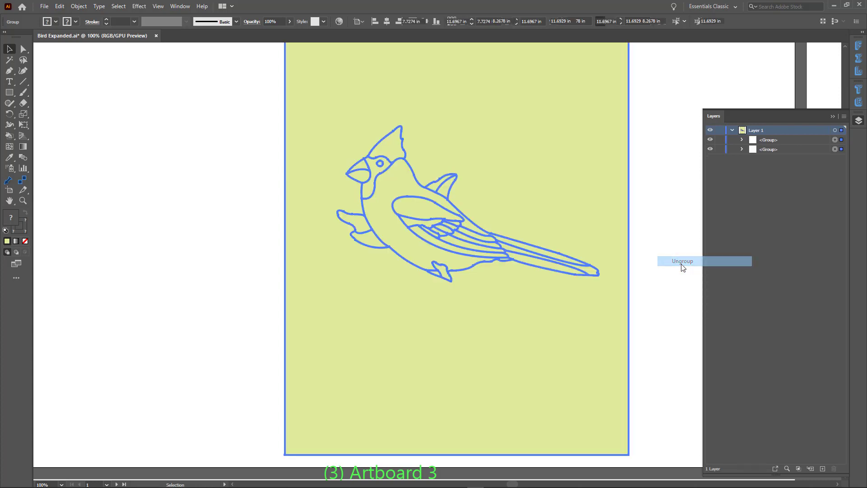
Toggle visibility to check both groups, lock the line-art group, then select the fill group.
click(835, 140)
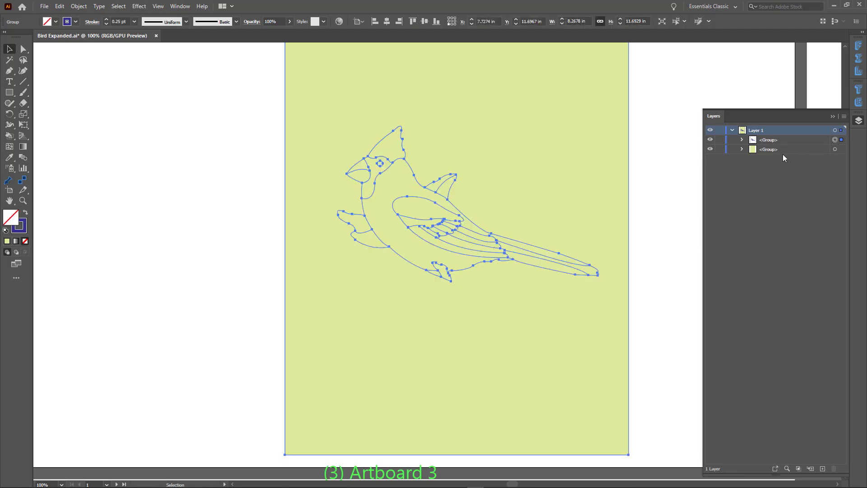
click(710, 139)
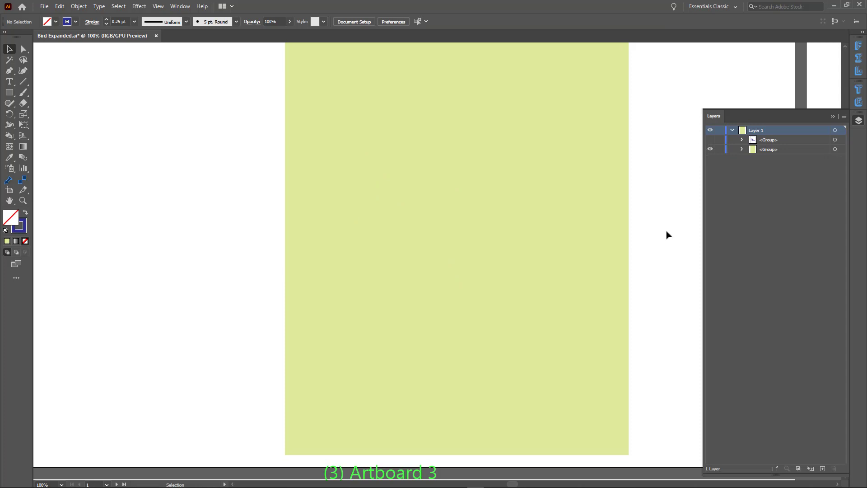
click(710, 150)
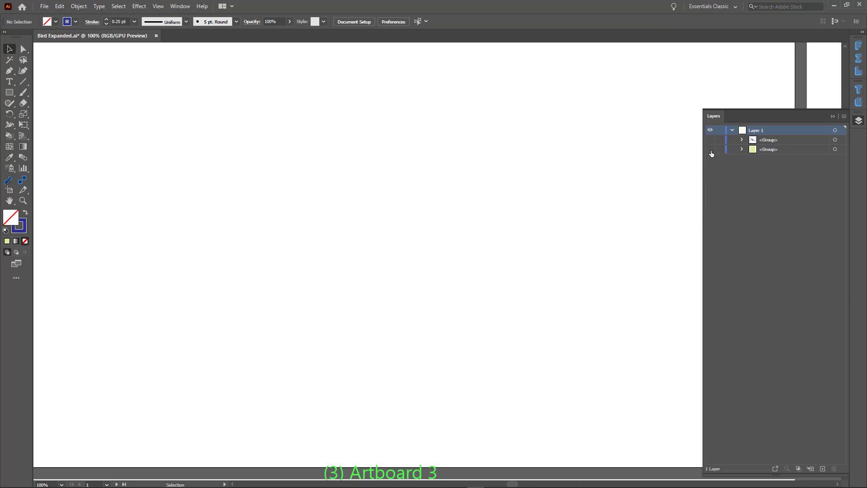
ctrl+click(710, 140)
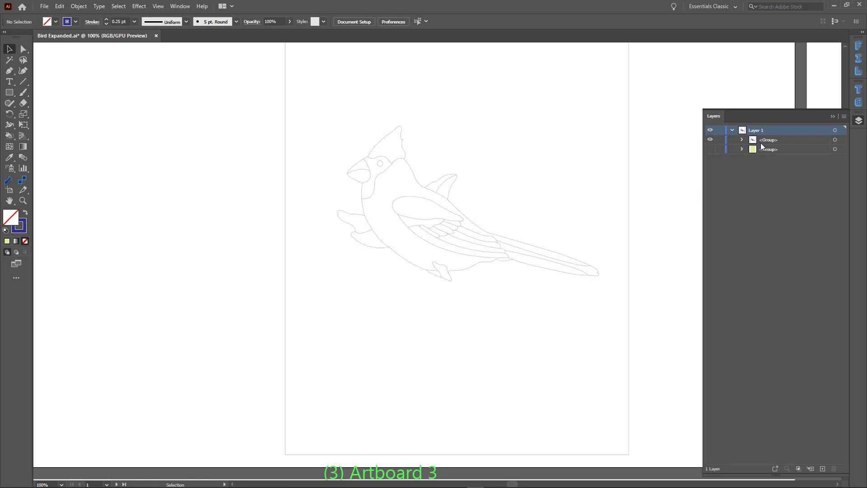
click(710, 140)
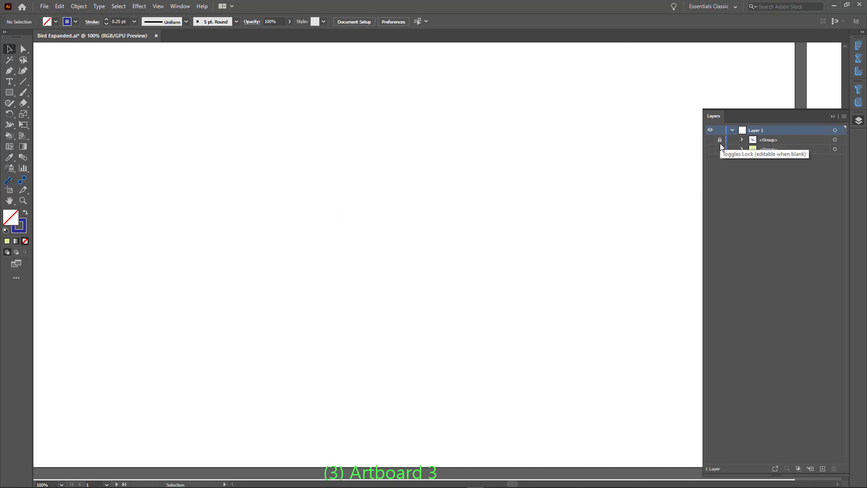
click(710, 149)
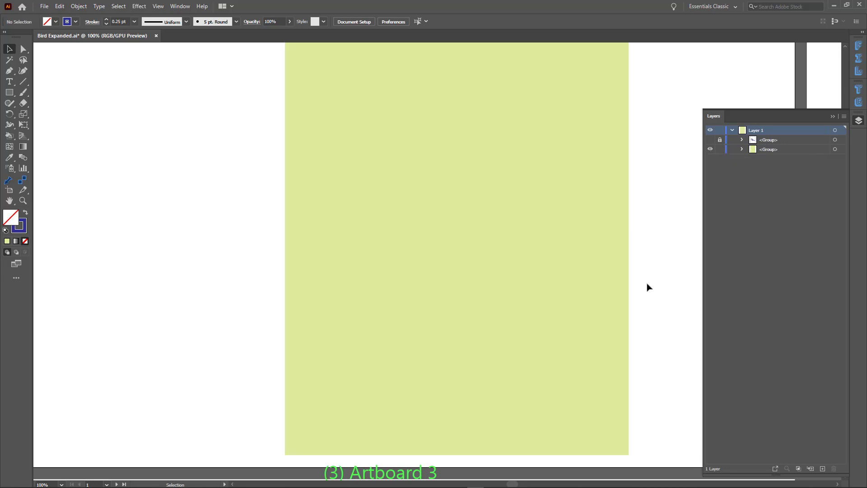
drag(657, 430, 259, 59)
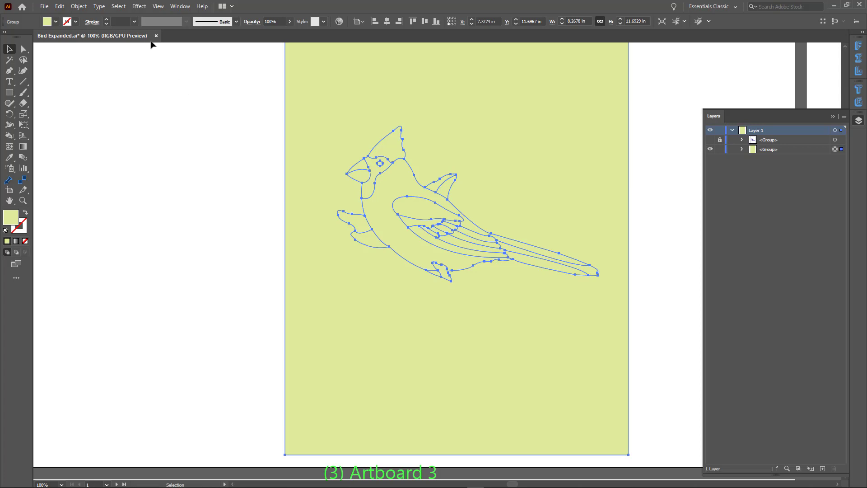
Give the fill shapes a 0.25 pt stroke and ungroup them.
click(135, 23)
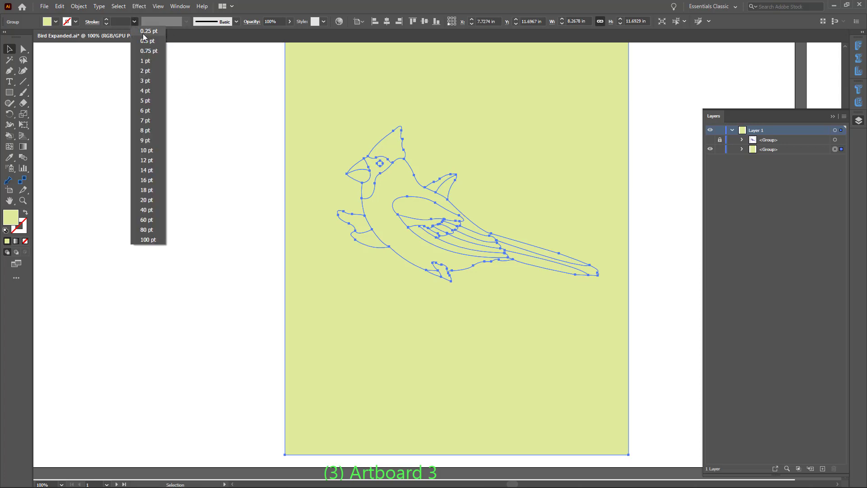
click(143, 36)
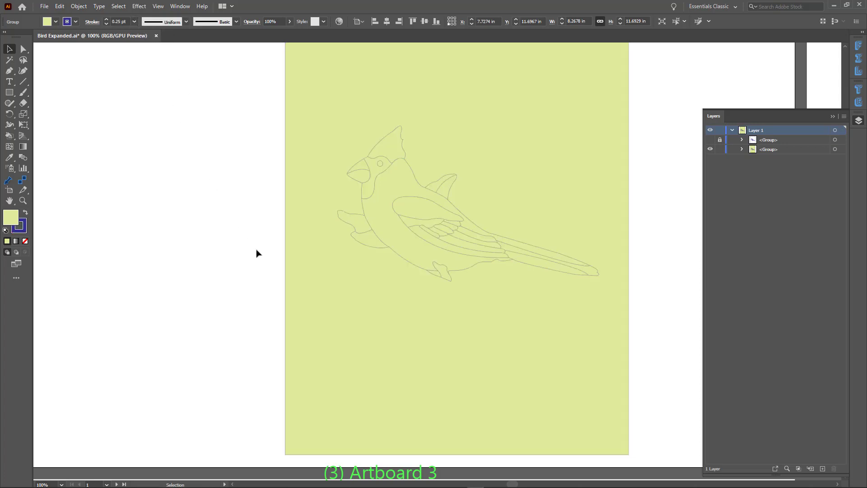
key(ctrl+shift+g)
Drag the wing-and-tail and crest shapes to confirm they separate, undo both moves, and deselect.
key(ctrl+shift+a)
drag(570, 263, 613, 183)
key(ctrl+z)
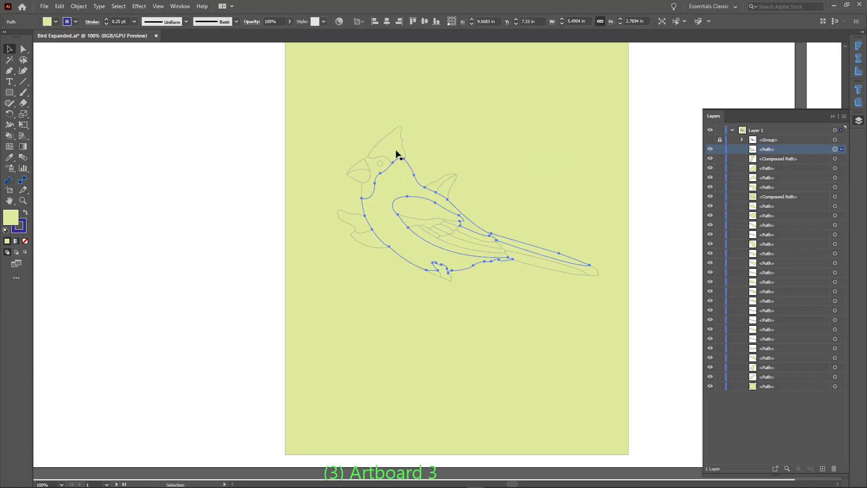
drag(397, 155, 475, 121)
key(ctrl+z)
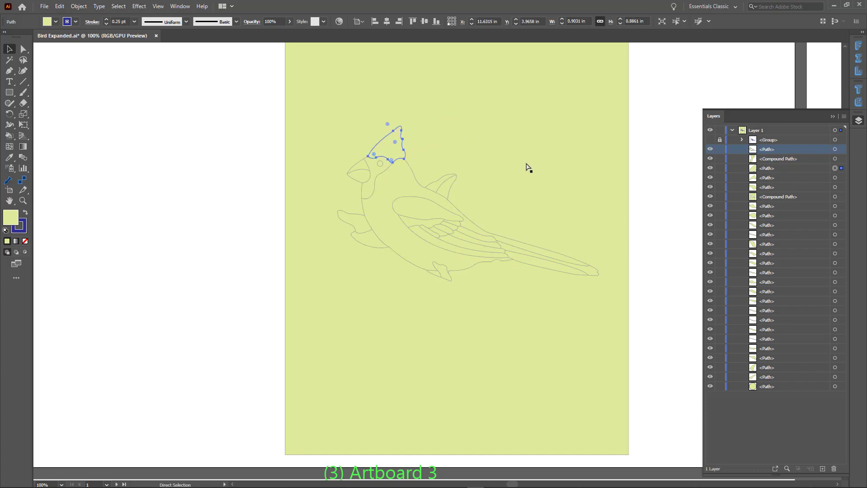
click(645, 199)
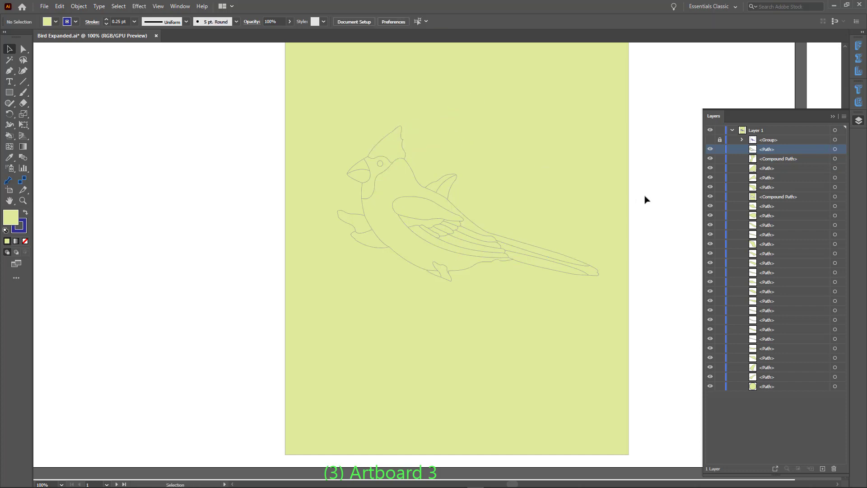